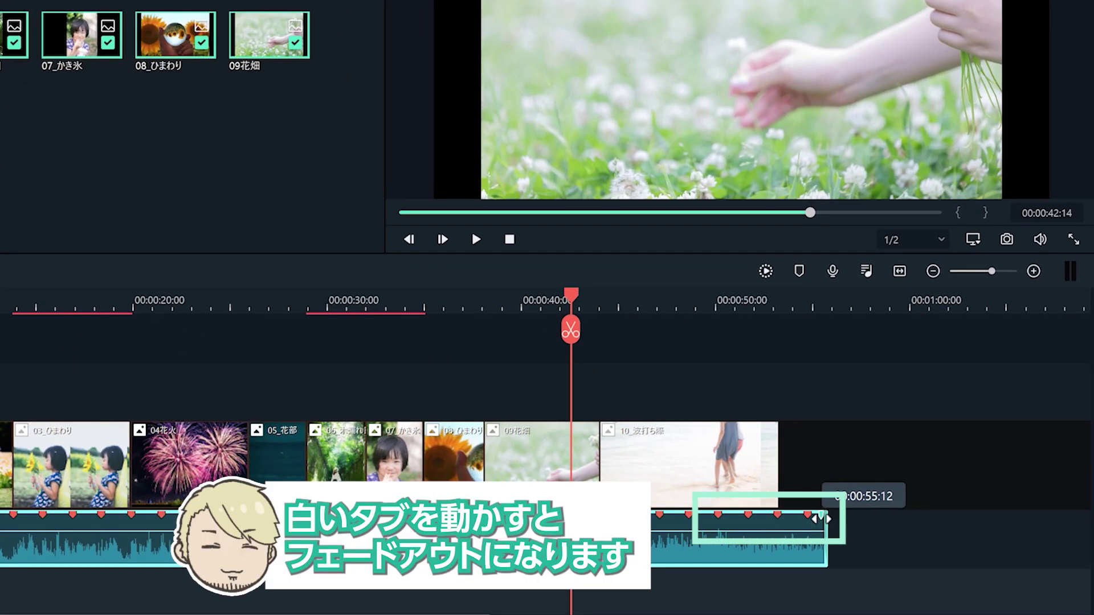
# Add a fade-out to the end of the background music clip, starting shortly before the last photo ends
pyautogui.moveTo(821, 519); pyautogui.dragTo(764, 516)
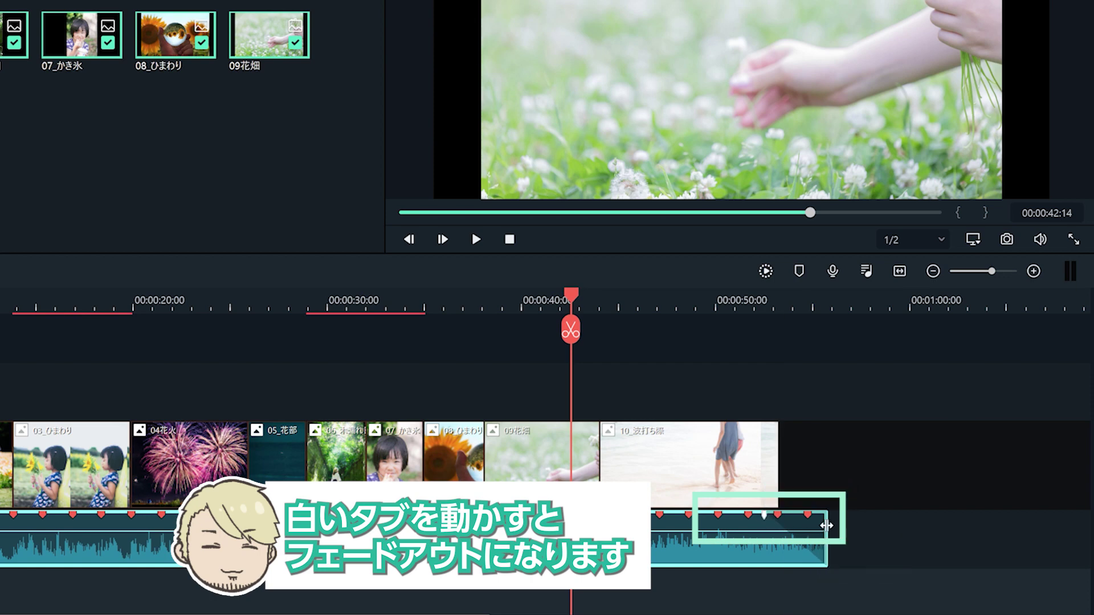
pyautogui.click(826, 525)
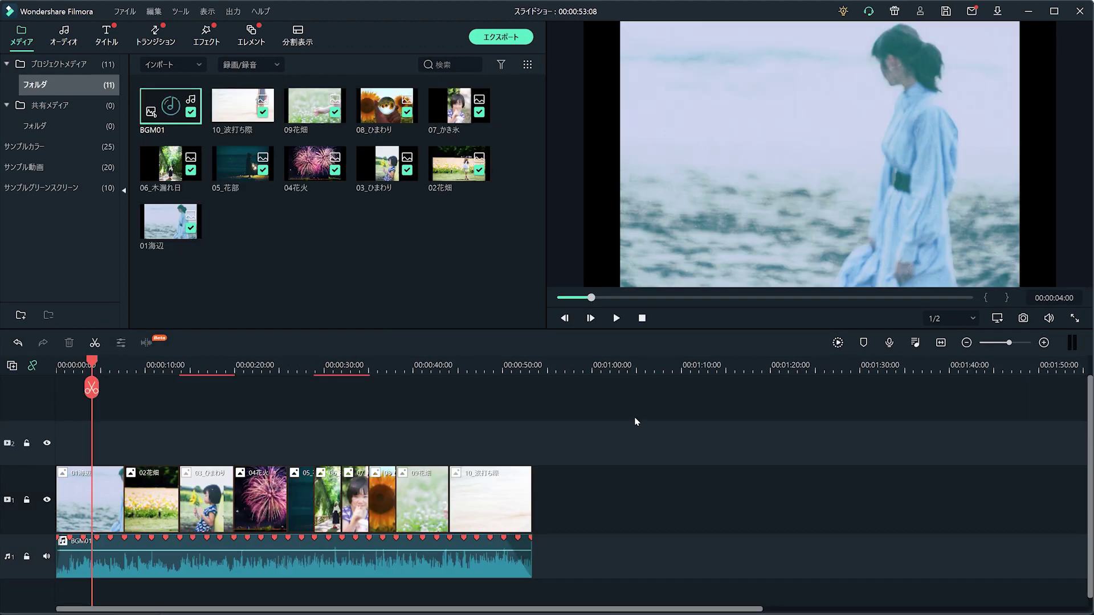
# Apply the beat options for the BGM01 media with a highlight interval of 1 beat, marking only highlighted beats
pyautogui.rightClick(163, 113)
pyautogui.click(217, 288)
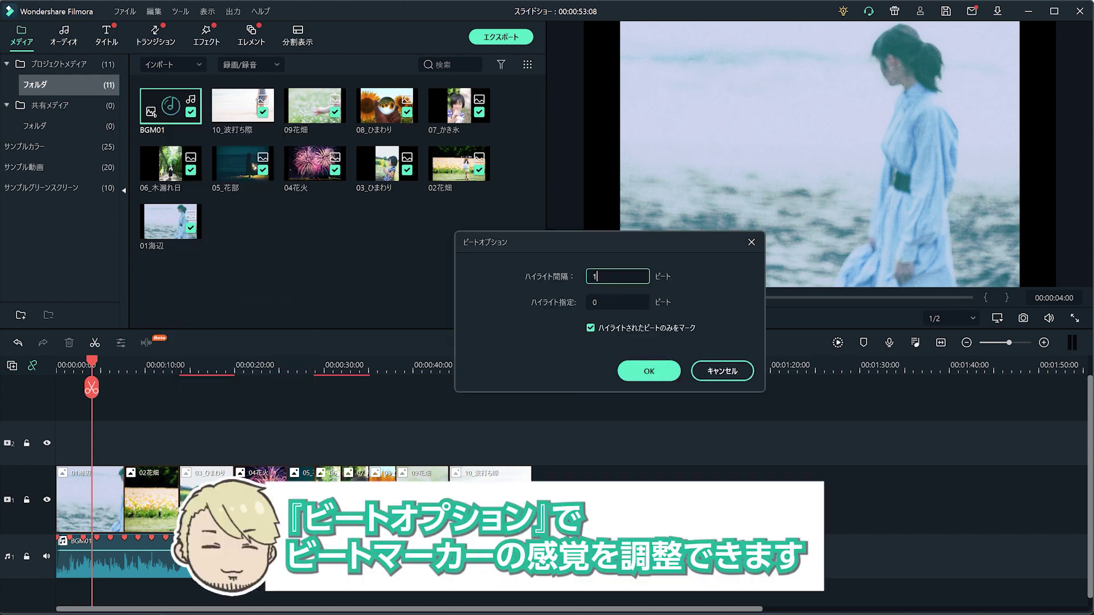
pyautogui.click(648, 371)
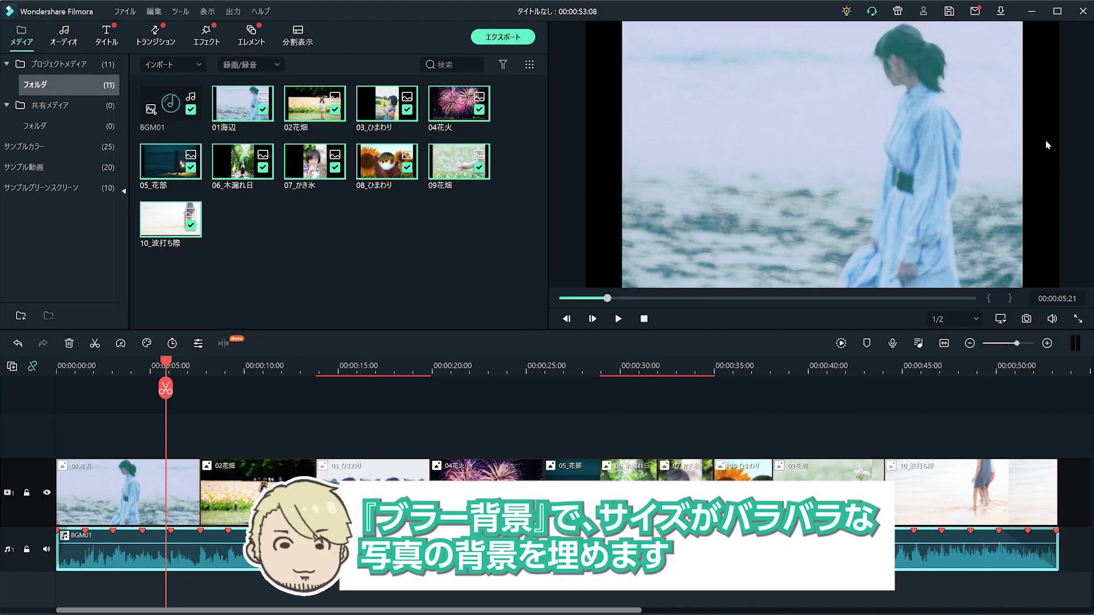
# Go through the photos on the timeline and check which ones leave black bars beside the image
pyautogui.click(270, 363)
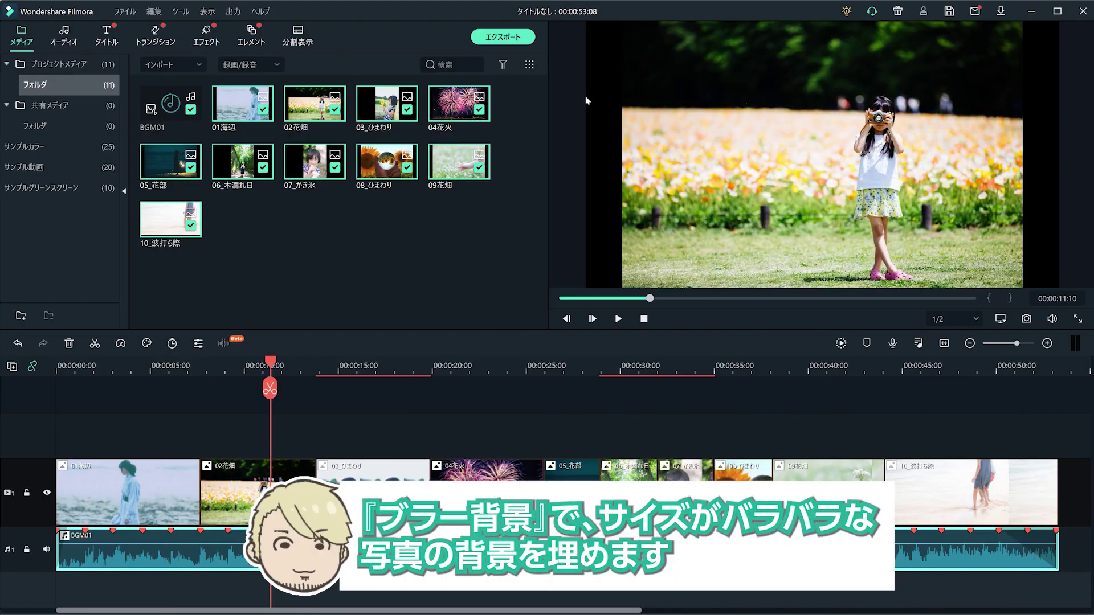
pyautogui.click(359, 365)
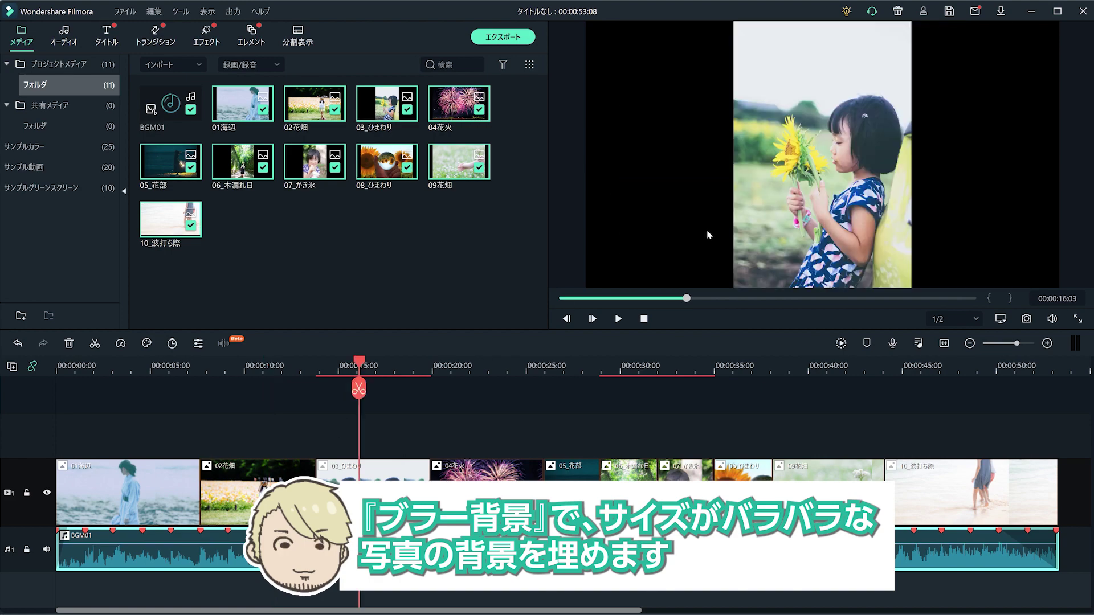
pyautogui.click(499, 365)
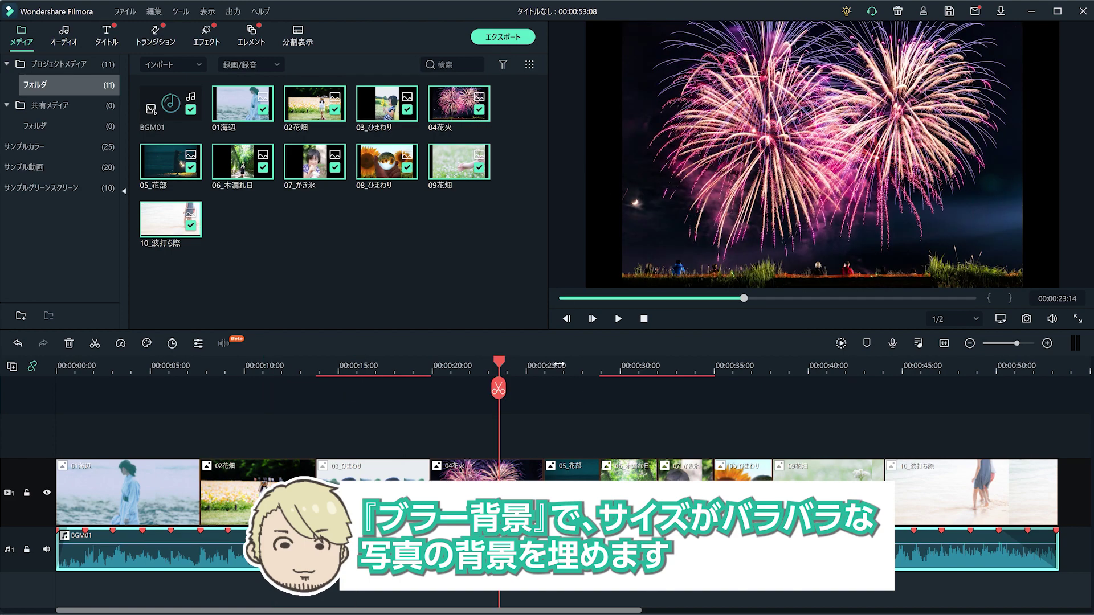
pyautogui.click(573, 365)
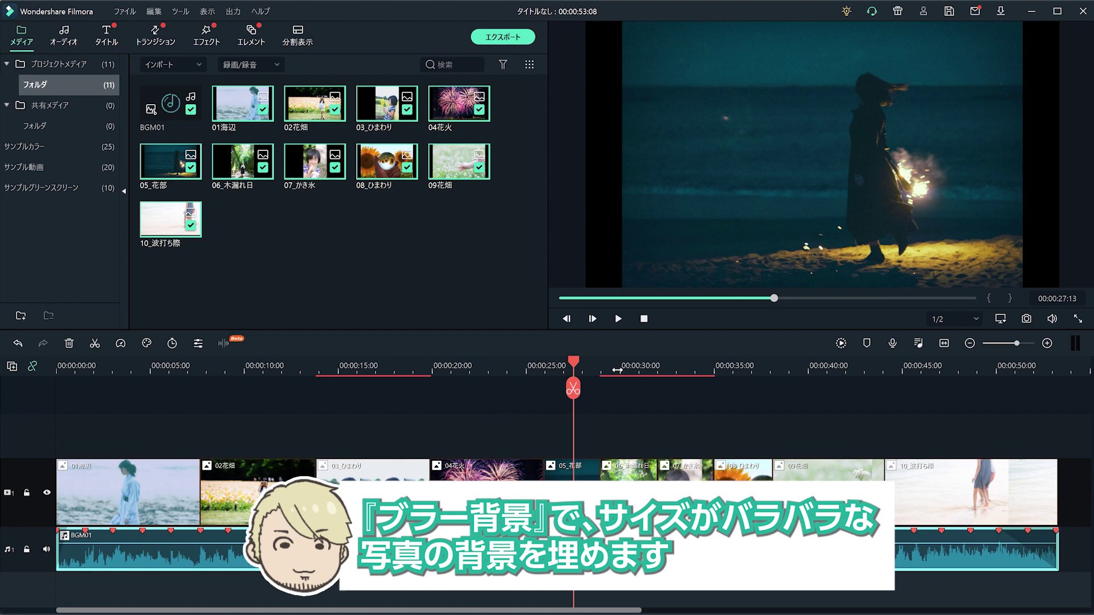
pyautogui.click(617, 368)
pyautogui.click(699, 368)
pyautogui.click(734, 368)
pyautogui.click(808, 369)
pyautogui.click(913, 370)
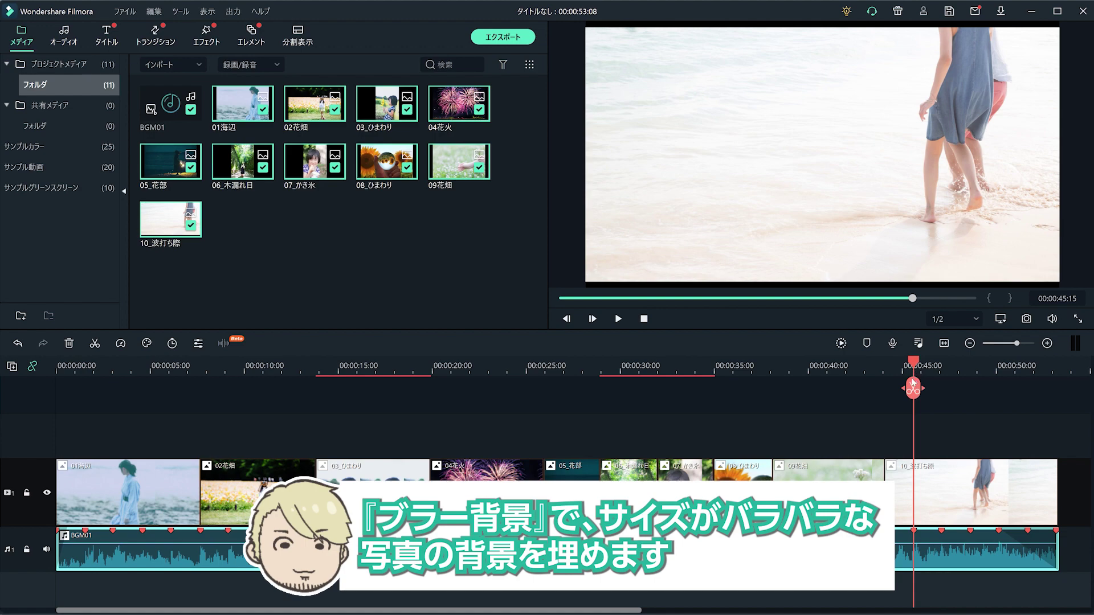
# Add the モーションブラー filter from the ブラー(背景) category on a track above the photos
pyautogui.click(212, 39)
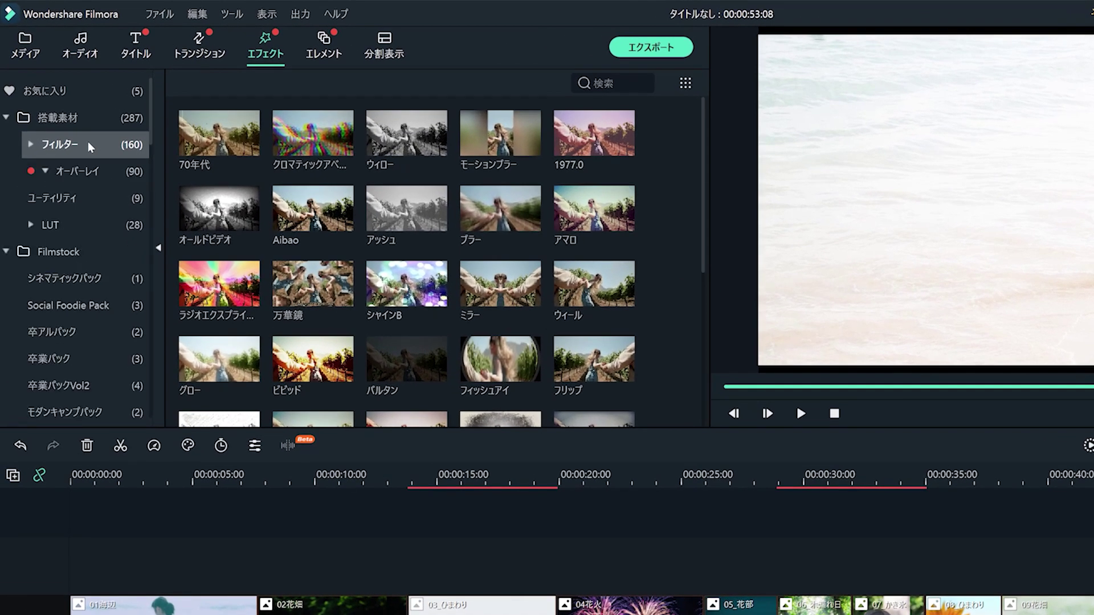
pyautogui.click(90, 147)
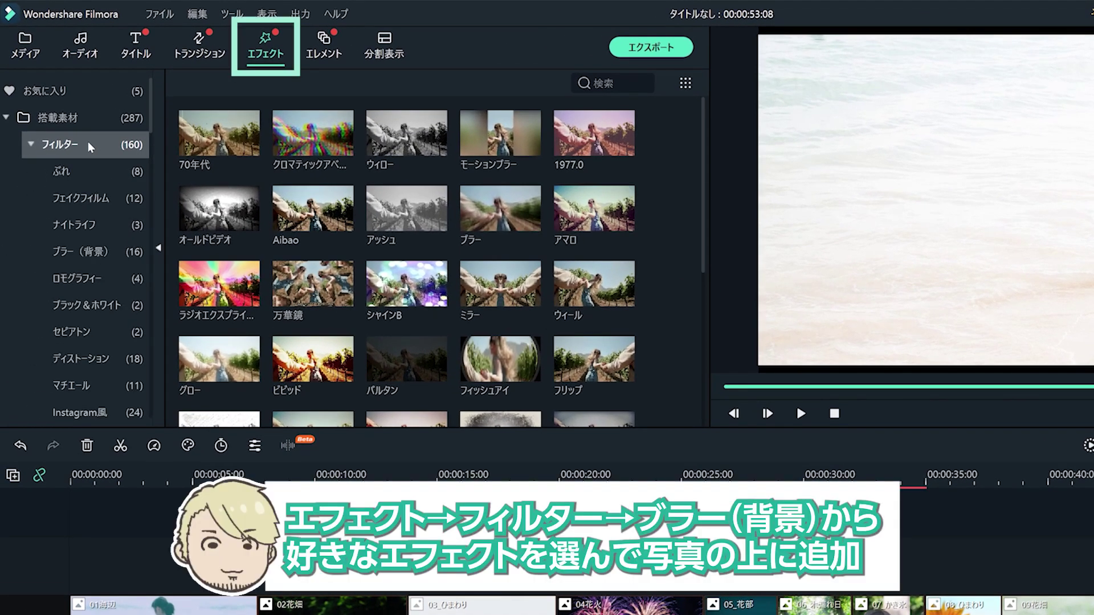
pyautogui.click(80, 251)
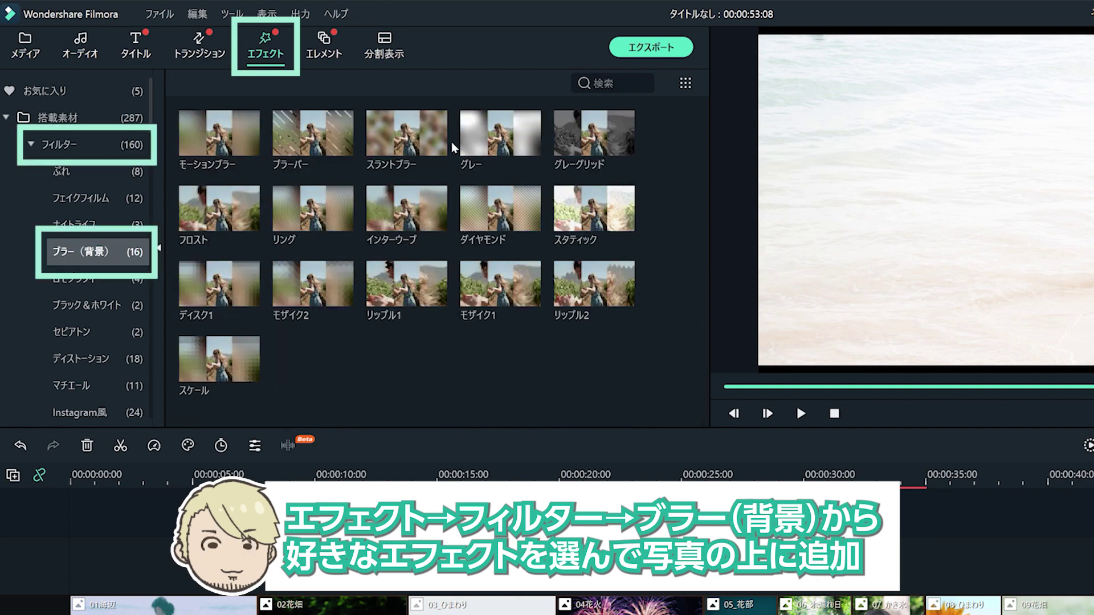
pyautogui.moveTo(206, 147); pyautogui.dragTo(194, 578)
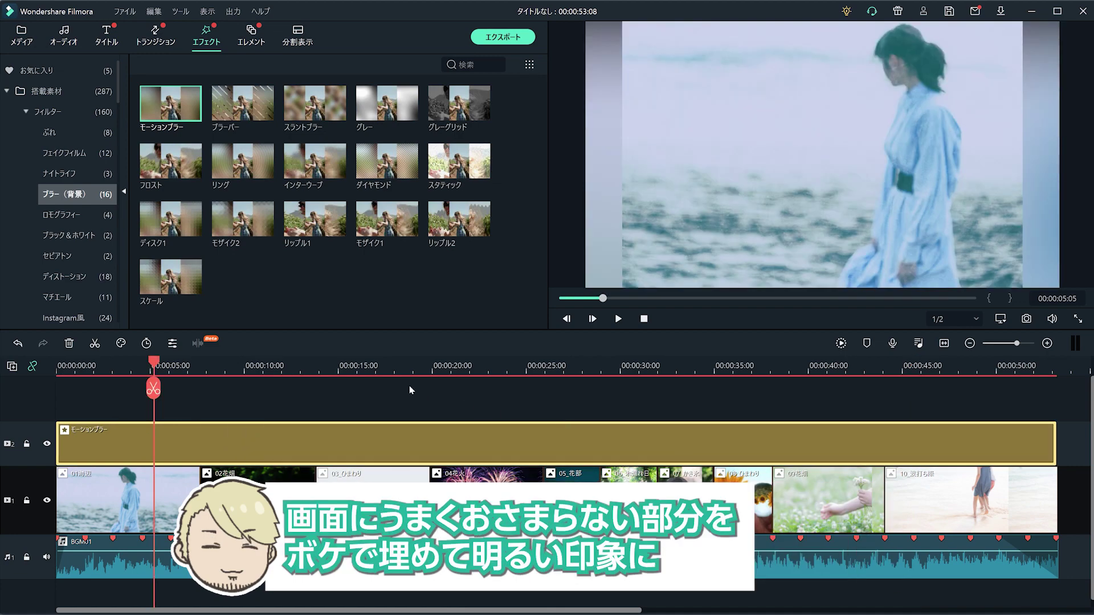
# Tint the モーションブラー background light peach and lower its background anti-aliasing to about 0.2, checking several photos
pyautogui.click(281, 369)
pyautogui.click(324, 368)
pyautogui.moveTo(406, 370); pyautogui.dragTo(916, 373)
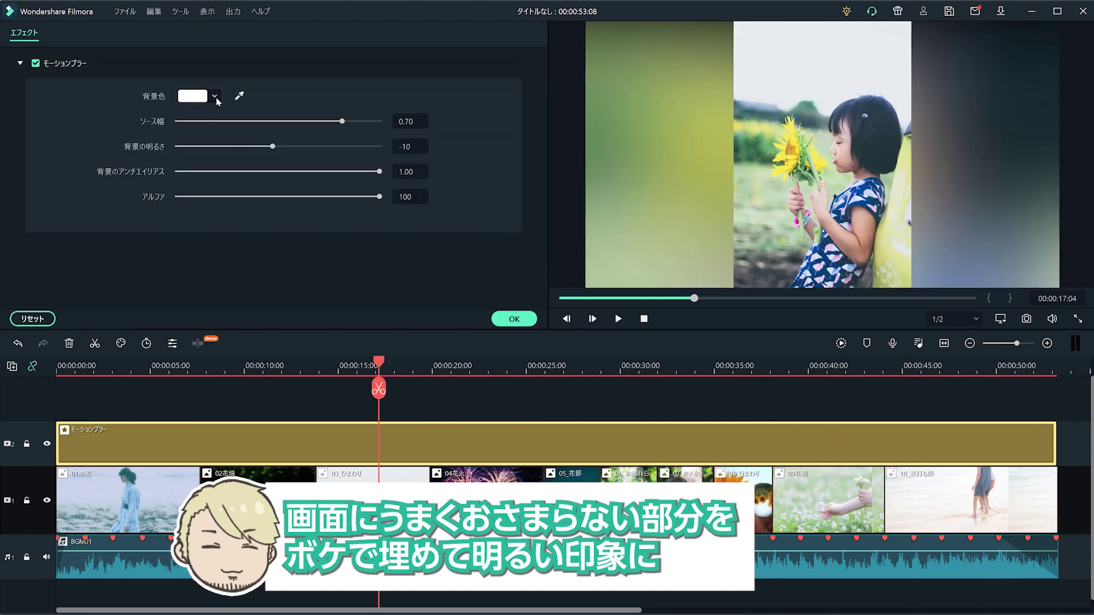
pyautogui.click(214, 95)
pyautogui.click(184, 126)
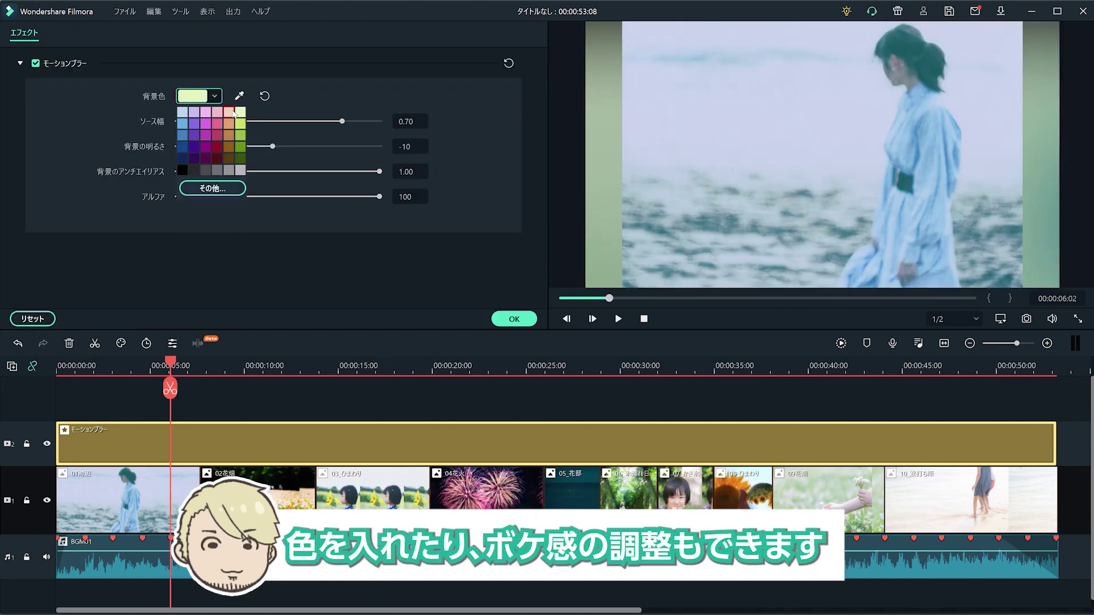
pyautogui.click(229, 112)
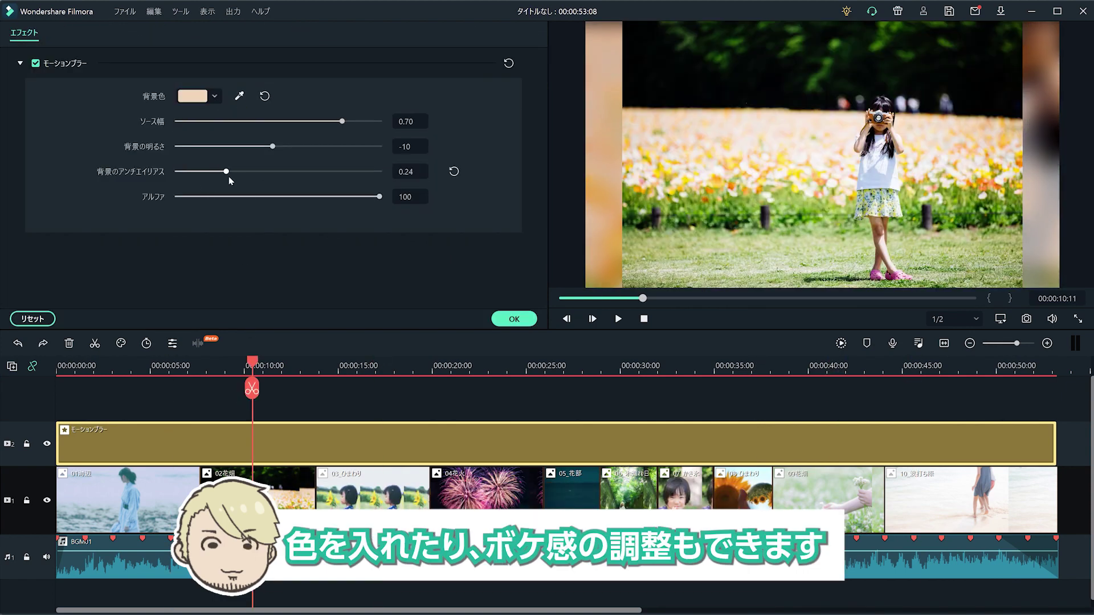
pyautogui.moveTo(222, 179); pyautogui.dragTo(217, 178)
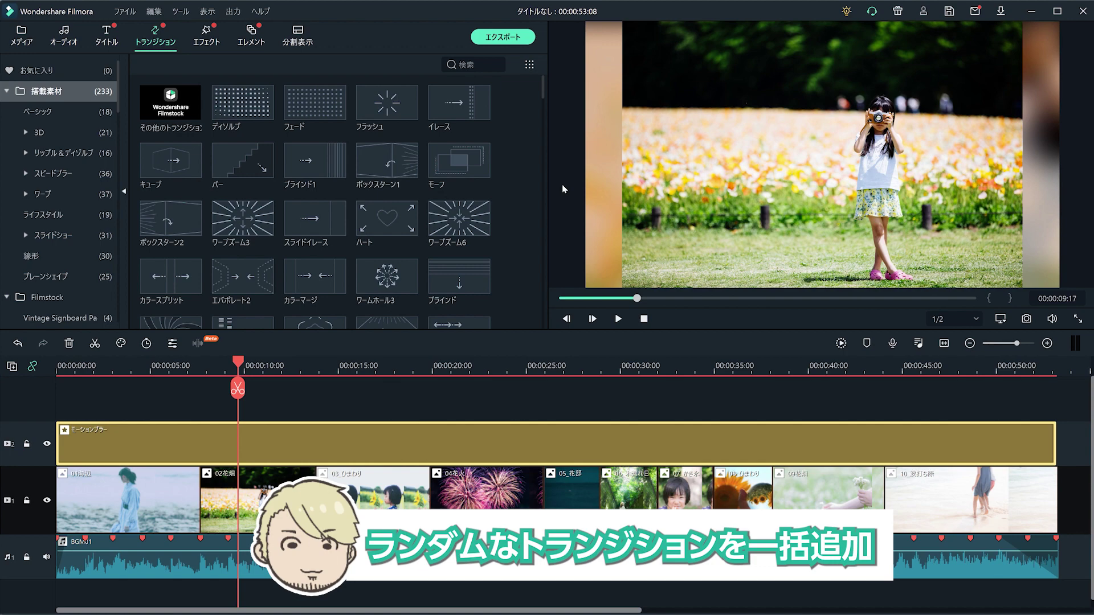
# Preview a few transitions, select all the photo clips on the timeline, and apply transitions to them at random
pyautogui.click(251, 106)
pyautogui.click(241, 163)
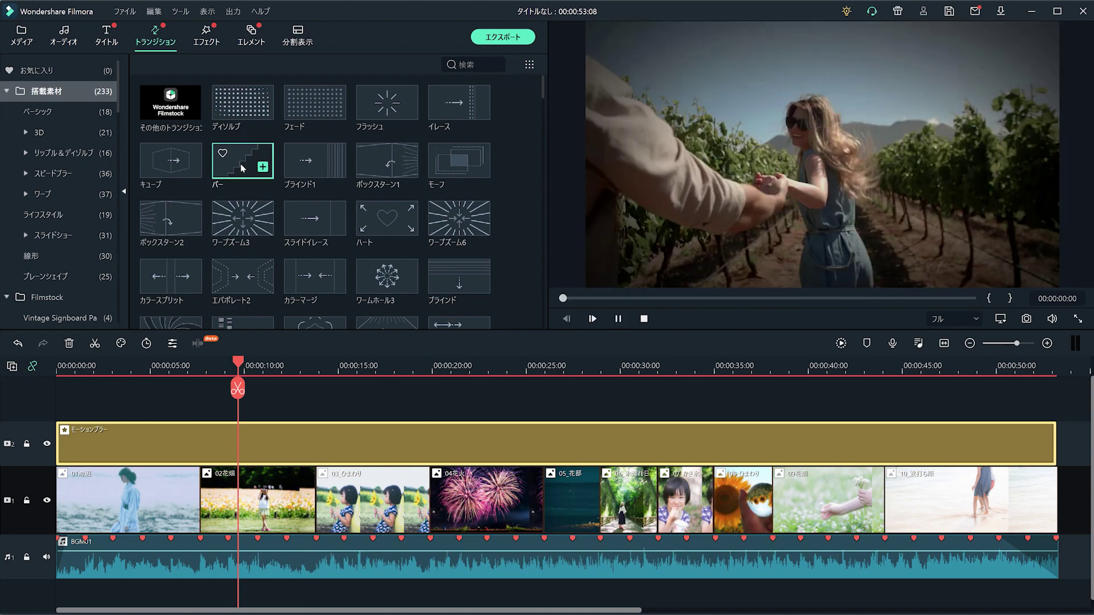
pyautogui.click(240, 217)
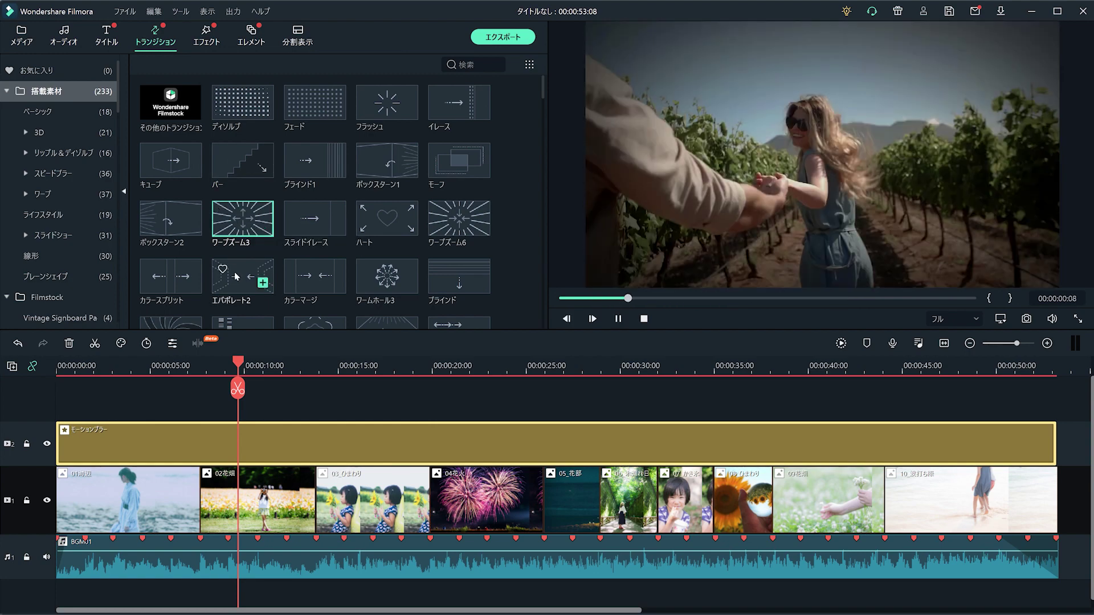
pyautogui.click(1079, 491)
pyautogui.moveTo(1078, 491); pyautogui.dragTo(153, 498)
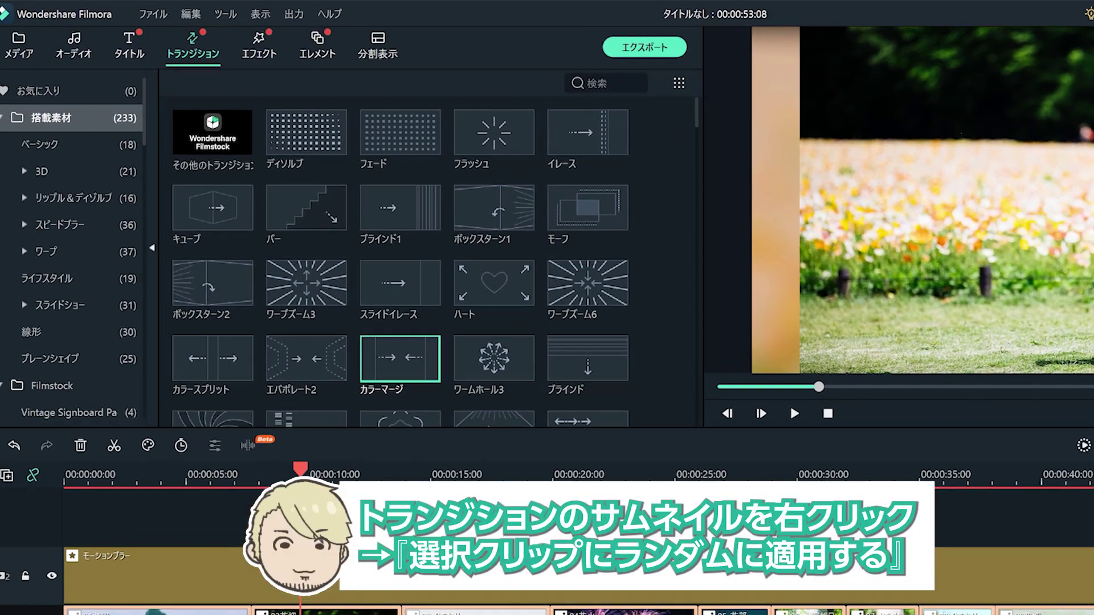
pyautogui.rightClick(308, 143)
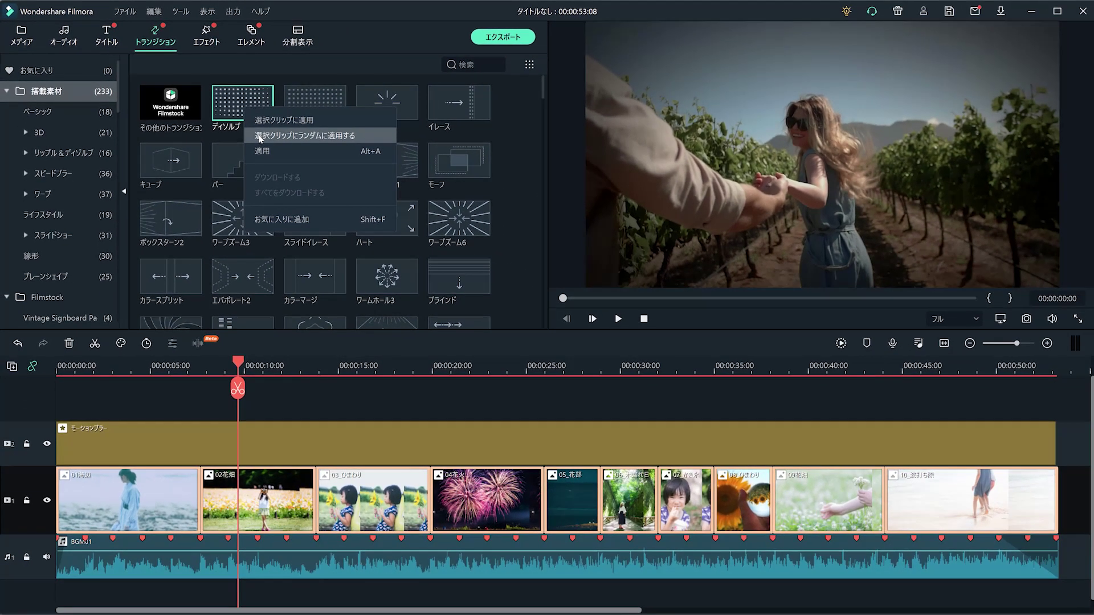
pyautogui.click(328, 178)
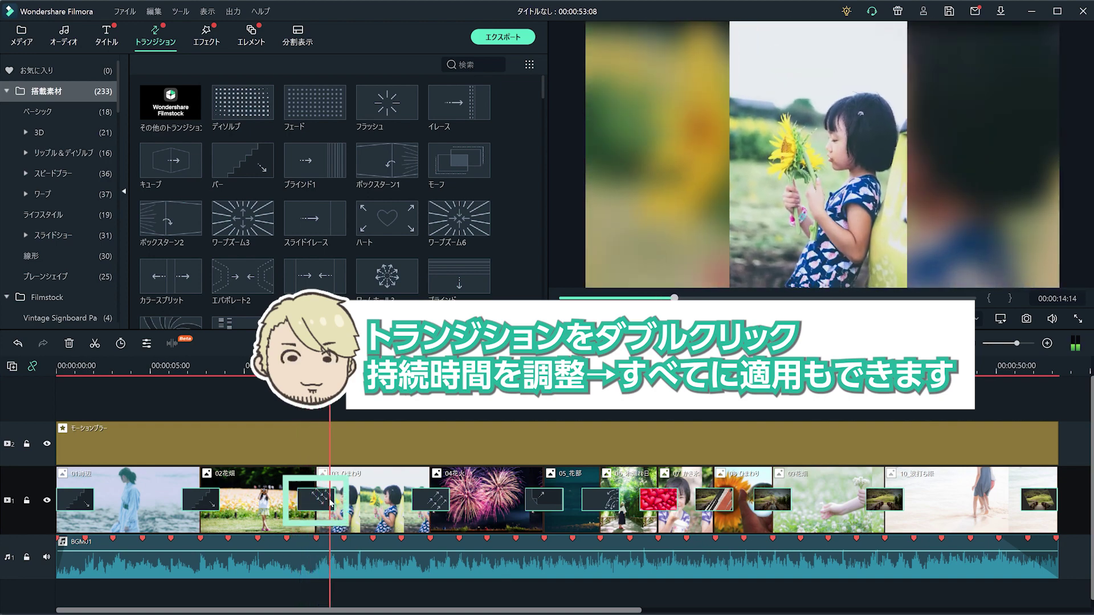
# Set the duration of the transition between 02花畑 and 03_ひまわり to 00:00:01:00 and apply it to all transitions
pyautogui.doubleClick(319, 500)
pyautogui.click(161, 106)
pyautogui.write('01:00')
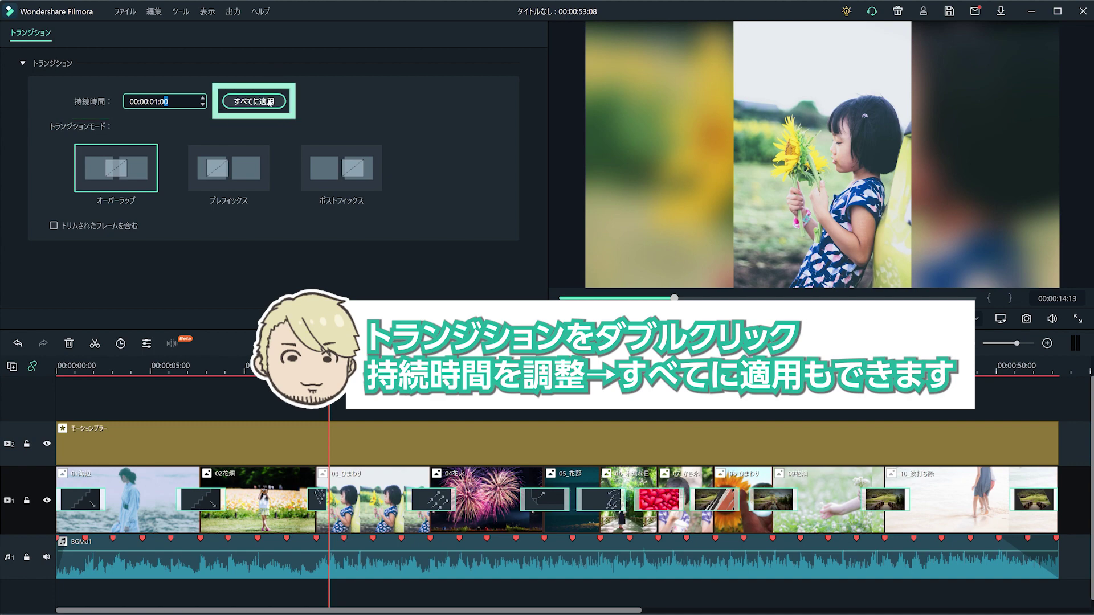
pyautogui.click(269, 102)
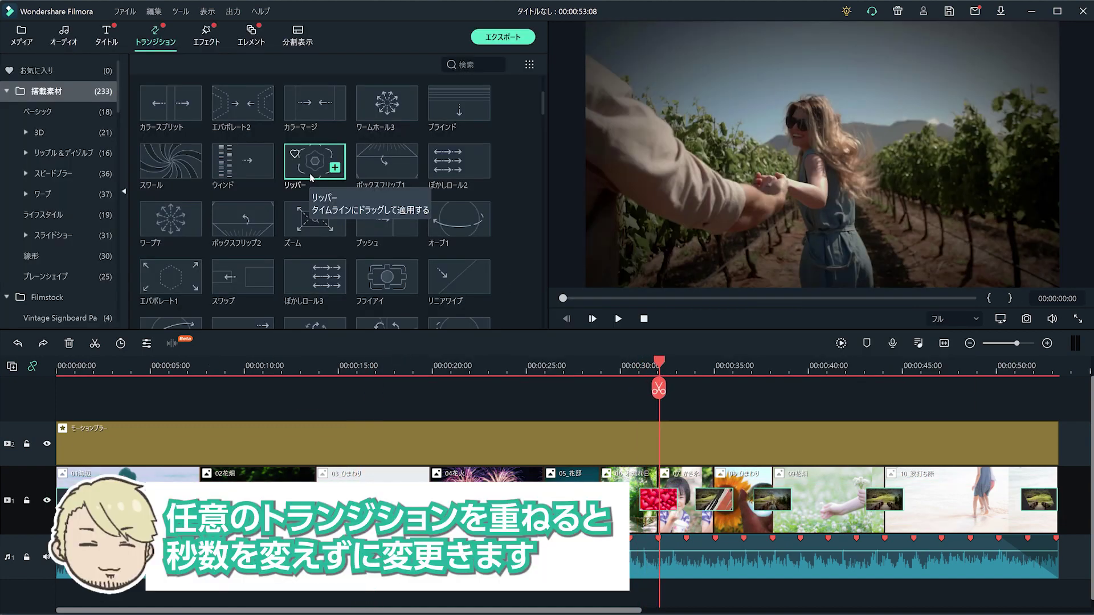
# Replace the transition between 06_木漏れ日 and 07_かき氷 with リッパー and play it back
pyautogui.moveTo(311, 177); pyautogui.dragTo(658, 499)
pyautogui.press('space')
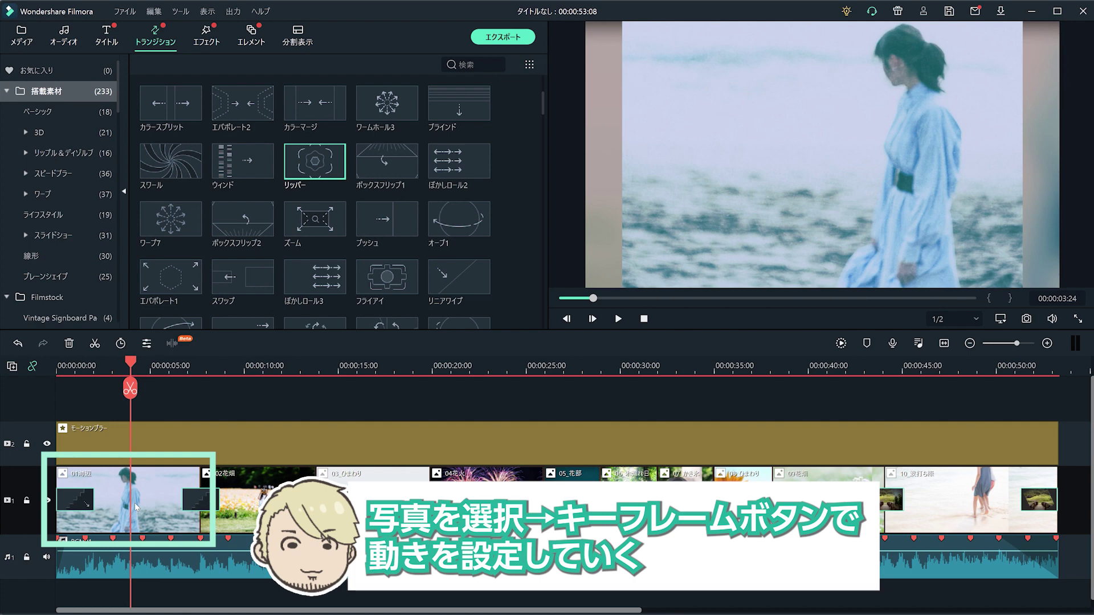
# Animate the 01海辺 photo with custom keyframes that shrink its scale to 85.81%, and play the result
pyautogui.click(134, 502)
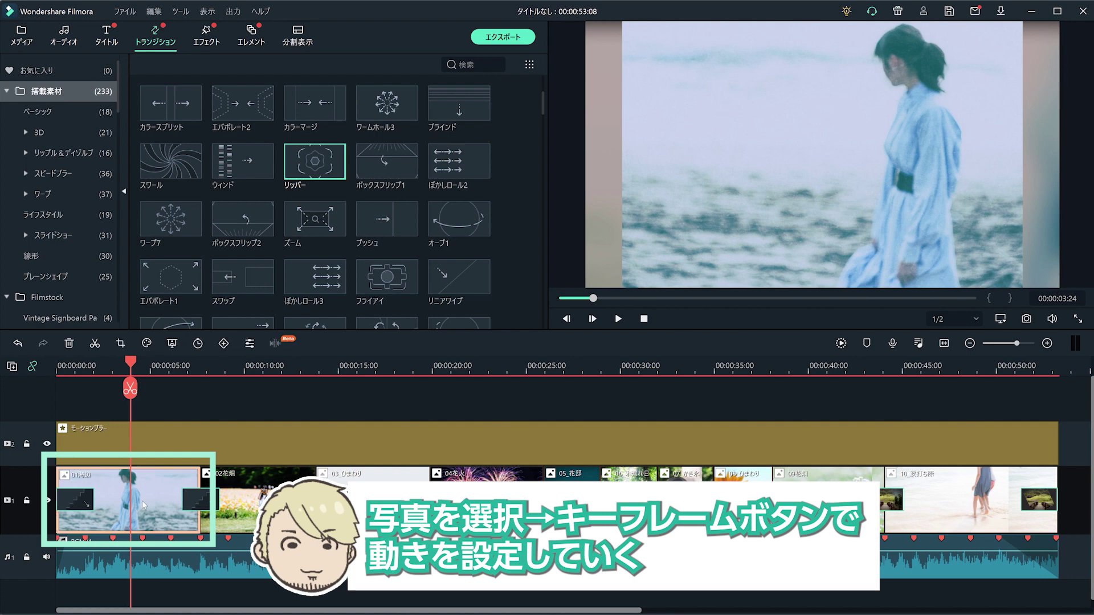
pyautogui.click(224, 343)
pyautogui.moveTo(227, 169); pyautogui.dragTo(222, 169)
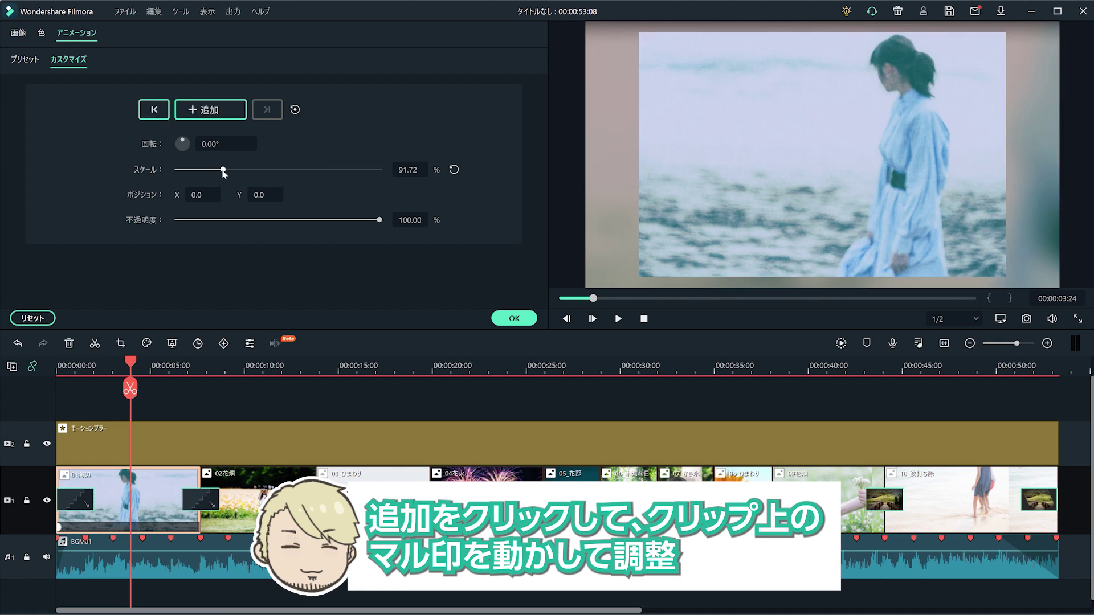
pyautogui.moveTo(223, 171); pyautogui.dragTo(217, 172)
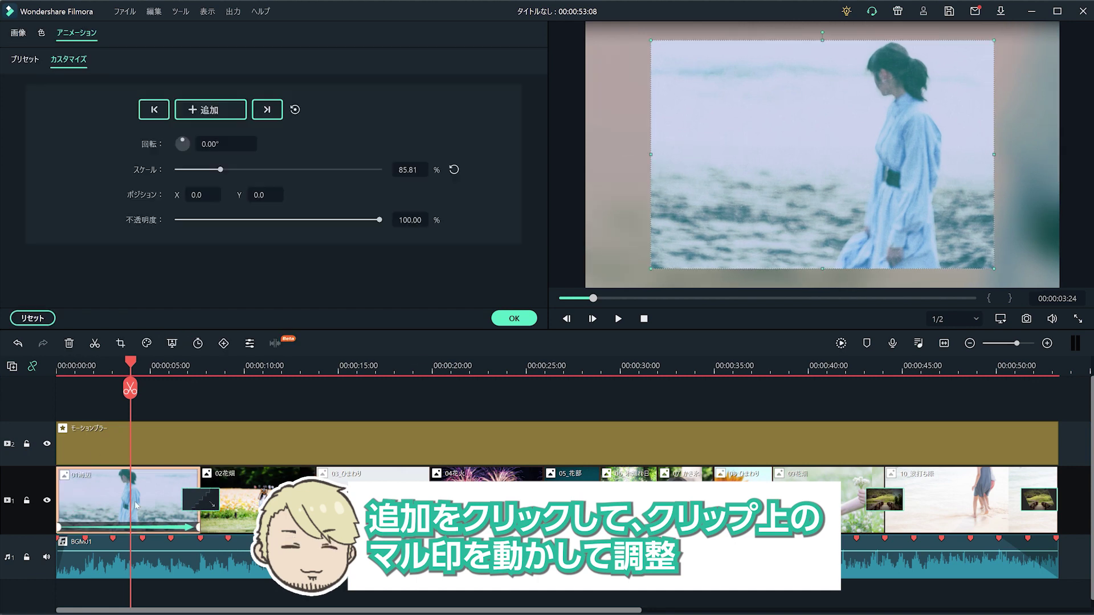
pyautogui.press('space')
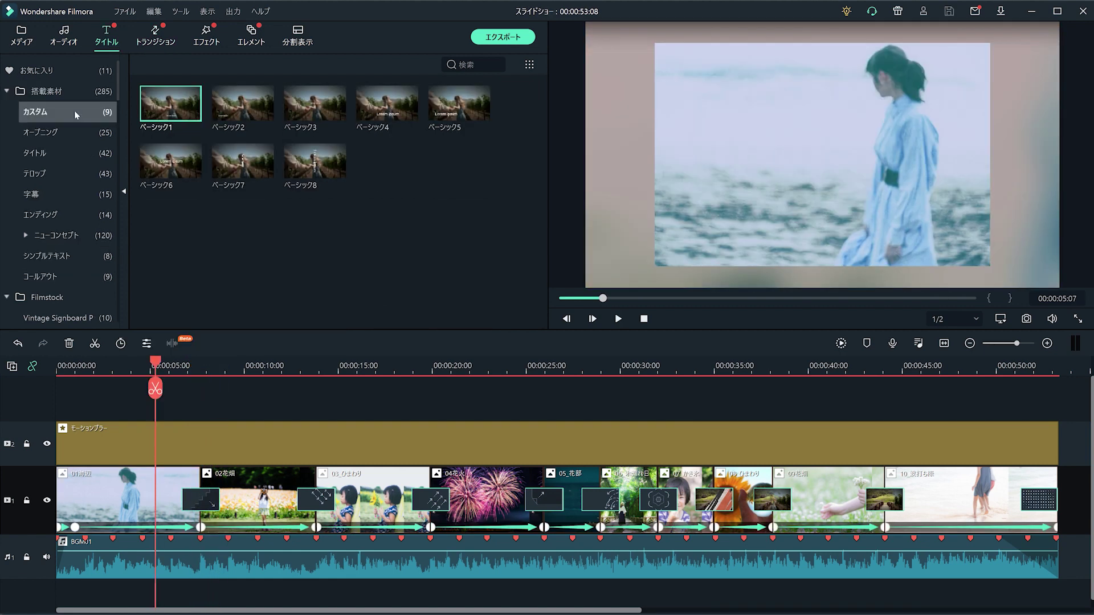
# Place the custom エモーショナル title at the start of the slideshow and extend it to the end of the first photo
pyautogui.click(74, 110)
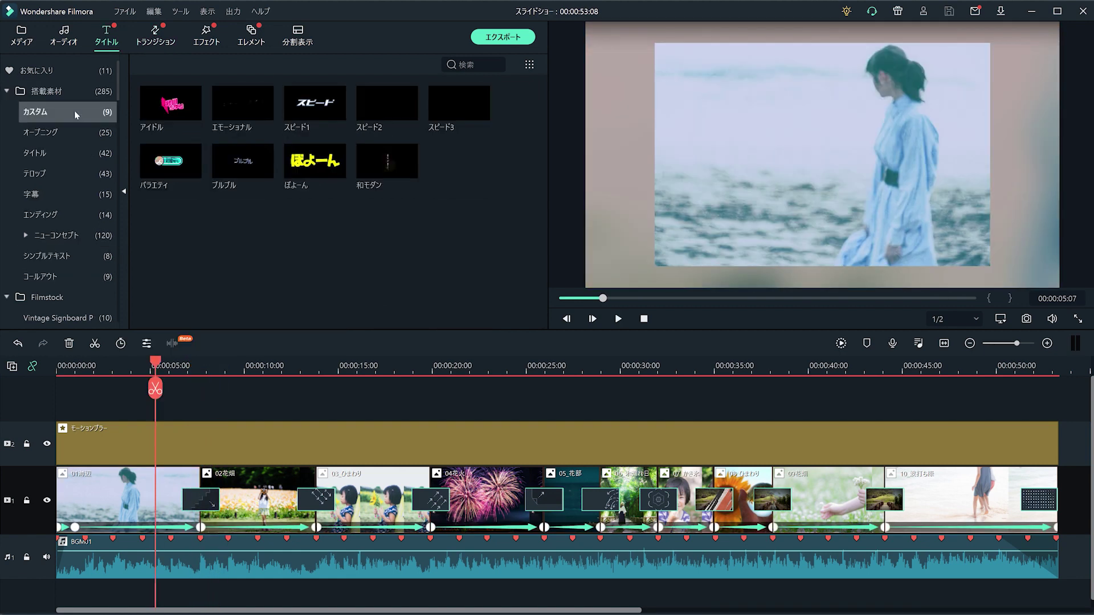
pyautogui.moveTo(73, 384); pyautogui.dragTo(136, 412)
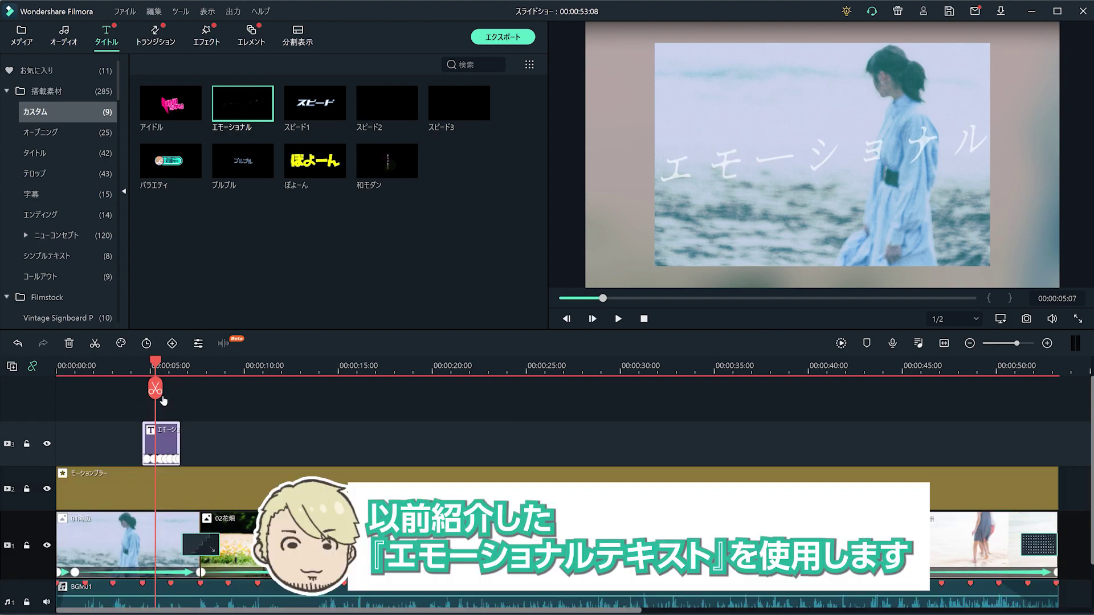
pyautogui.scroll(3, 236, 485)
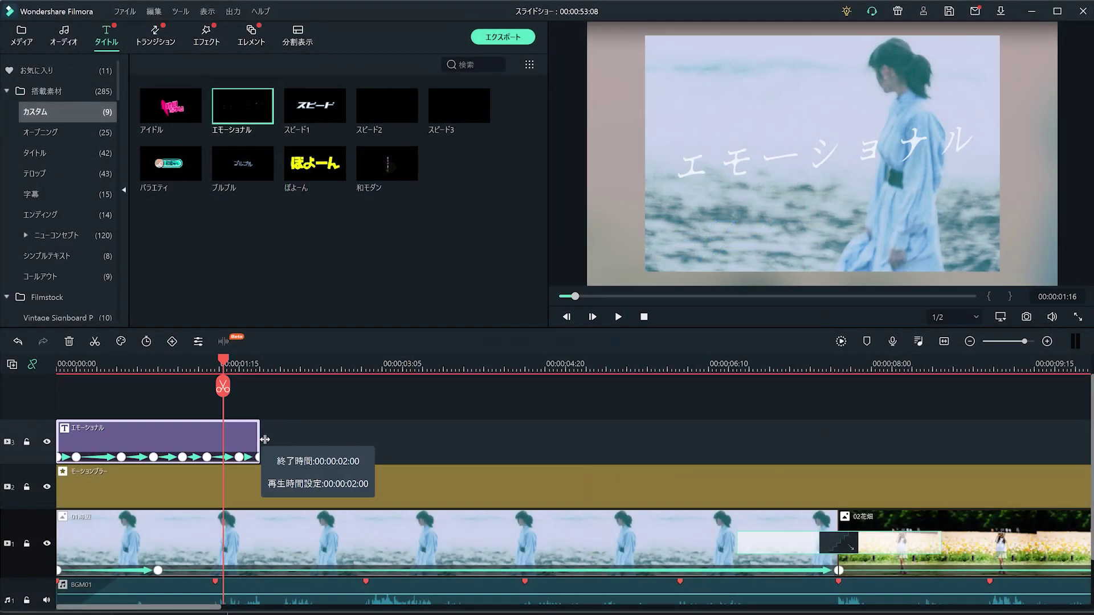
pyautogui.moveTo(259, 441); pyautogui.dragTo(837, 482)
# Replace the title text with なつの思いで and give it the タイプライター animation in the advanced text editor
pyautogui.doubleClick(261, 441)
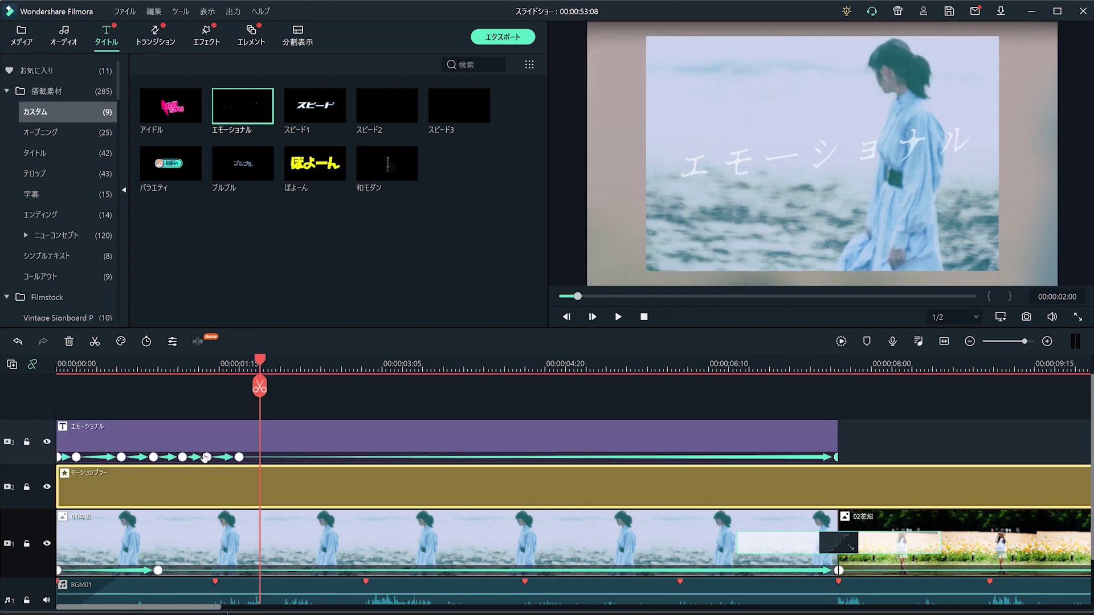
pyautogui.click(267, 110)
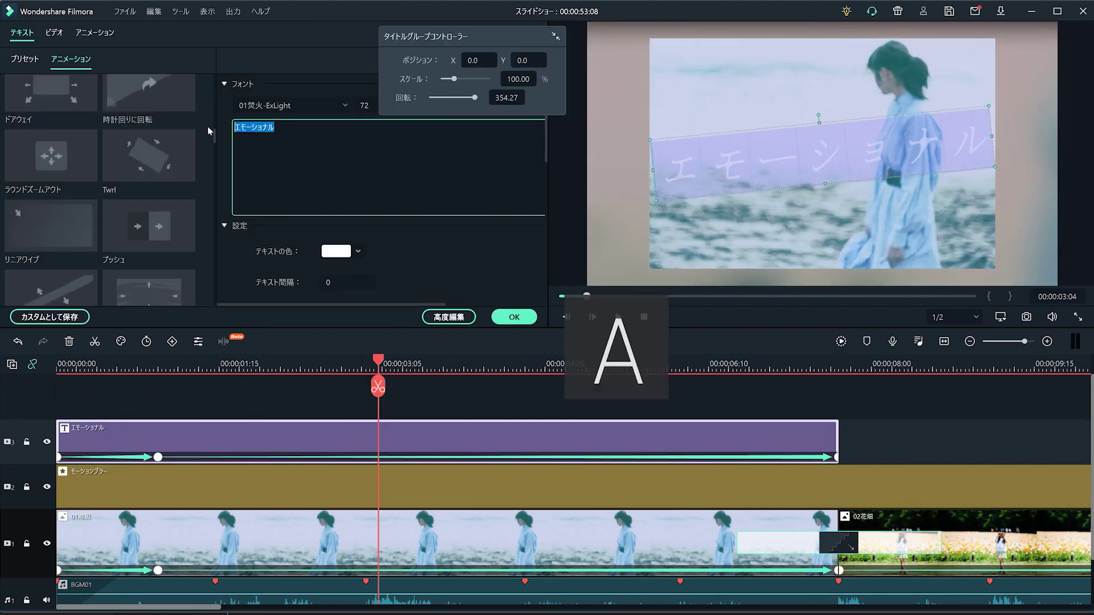
pyautogui.click(340, 162)
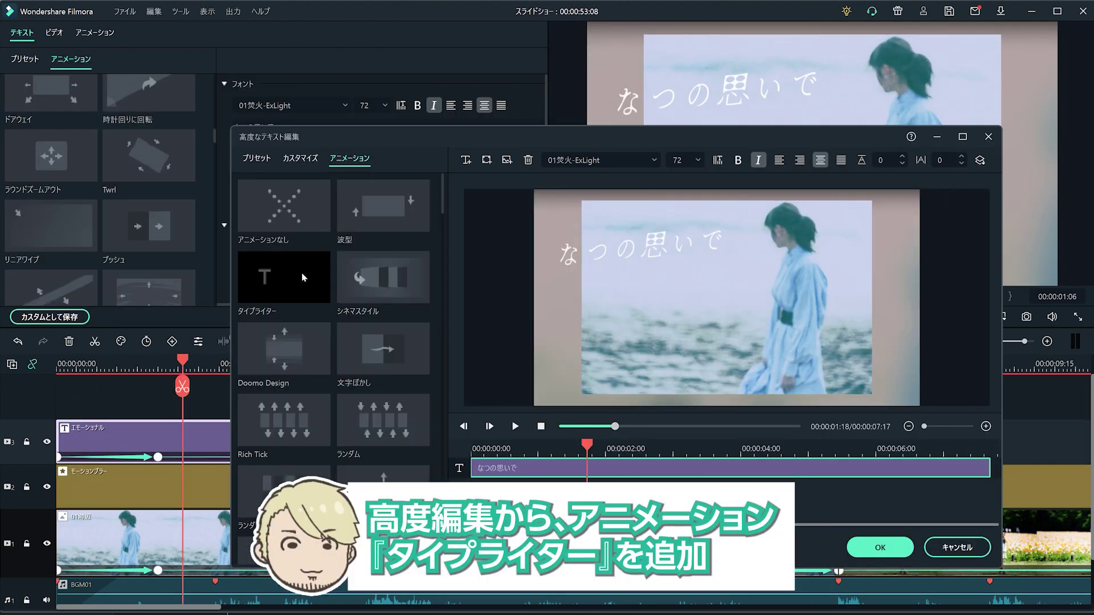
pyautogui.click(302, 277)
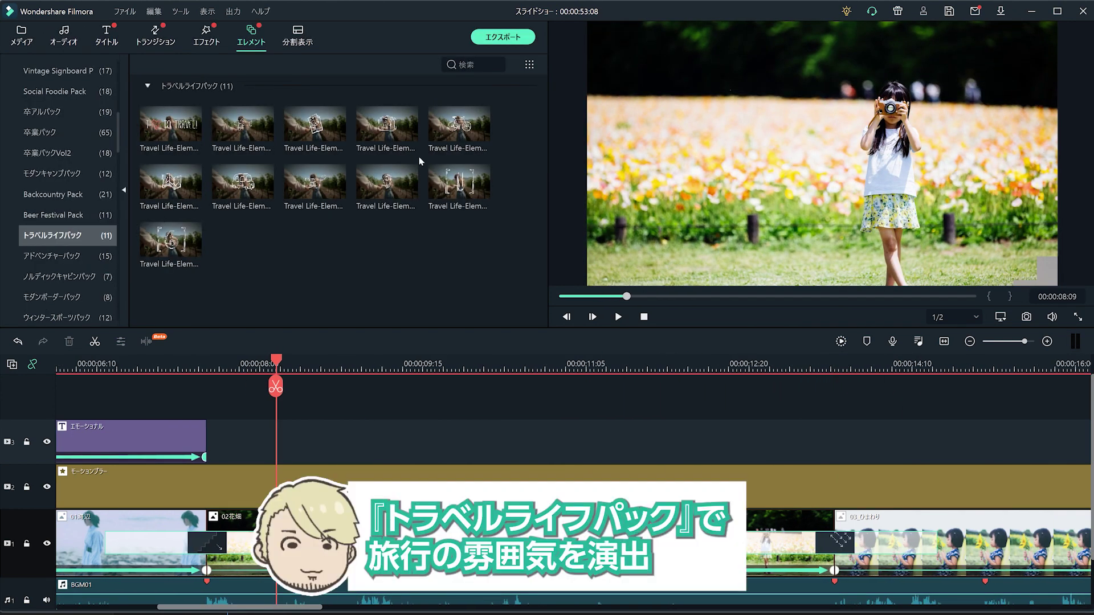
# Lay Travel Life-Element 6 and 8 from トラベルライフパック over the 02花畑 photo and play that section
pyautogui.moveTo(667, 444); pyautogui.dragTo(707, 444)
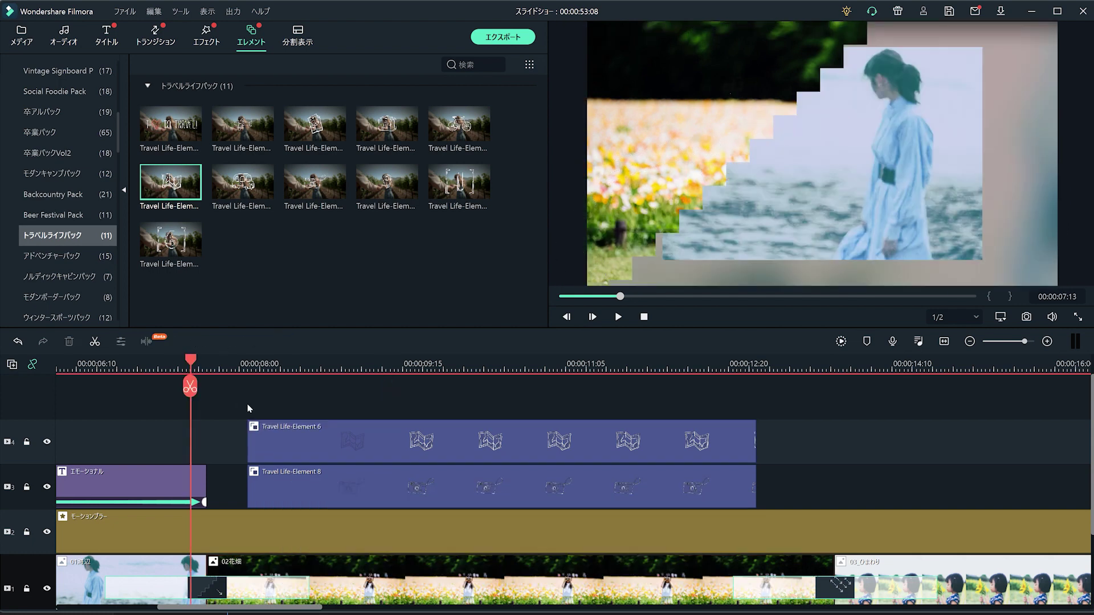
pyautogui.press('space')
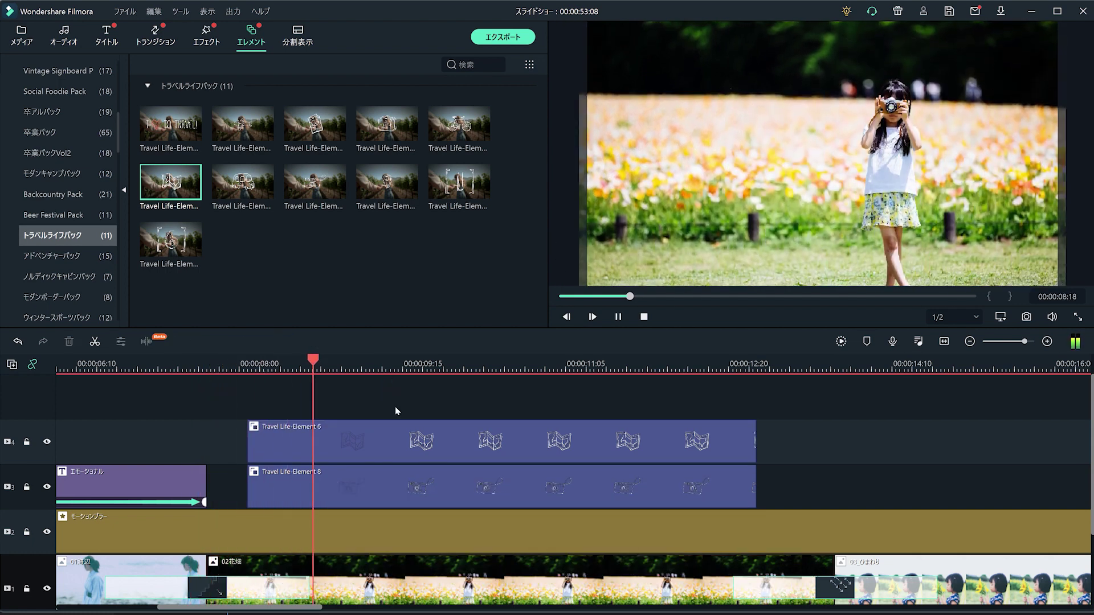